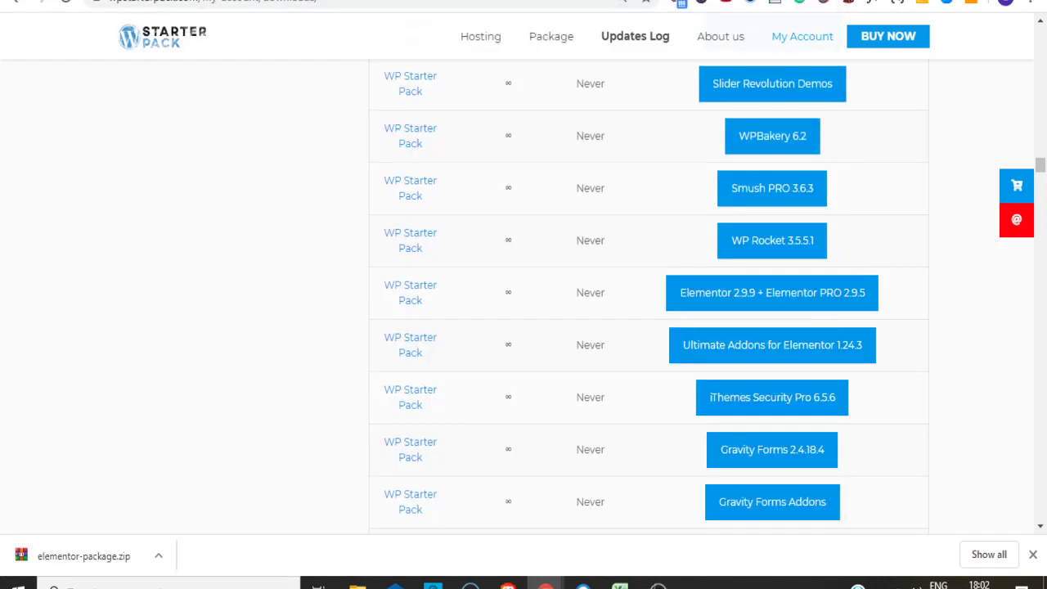
Open elementor-package.zip from the download shelf in WinRAR and dismiss the licence reminder.
scroll(650, 297, up, 2)
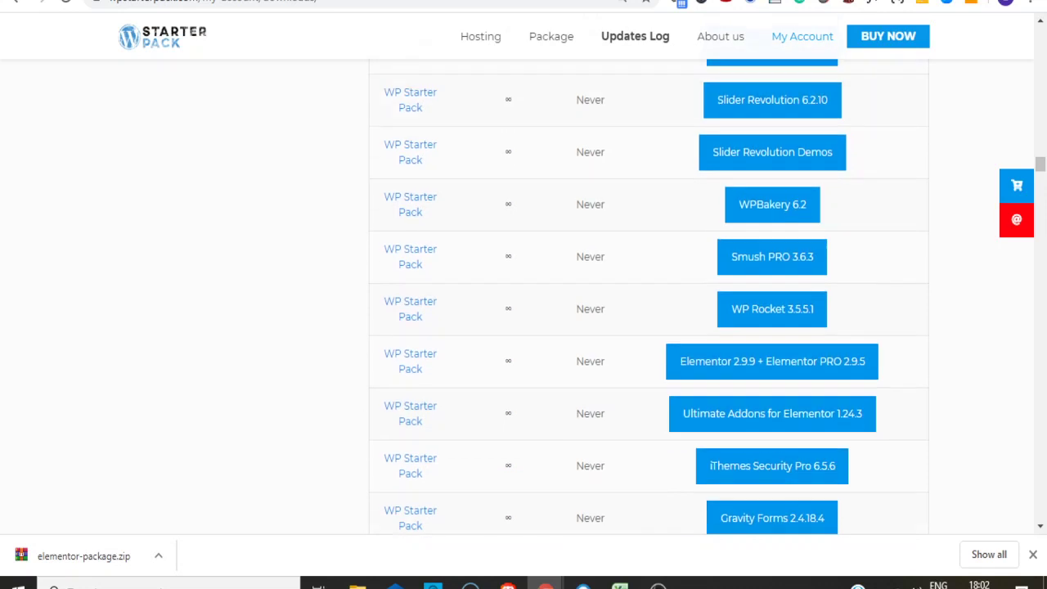
scroll(649, 297, up, 2)
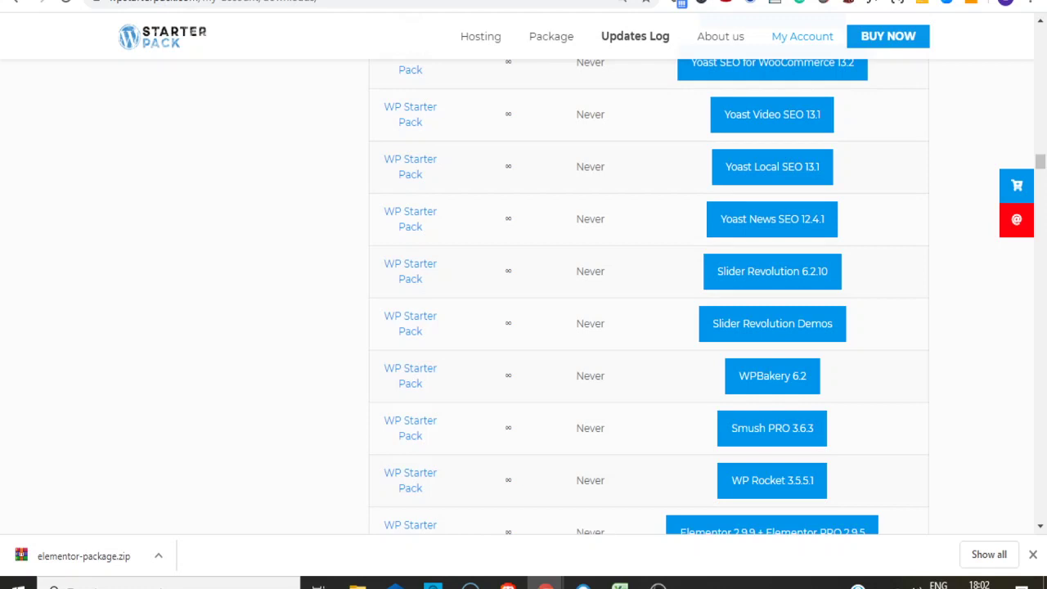
scroll(649, 297, up, 5)
scroll(650, 297, up, 5)
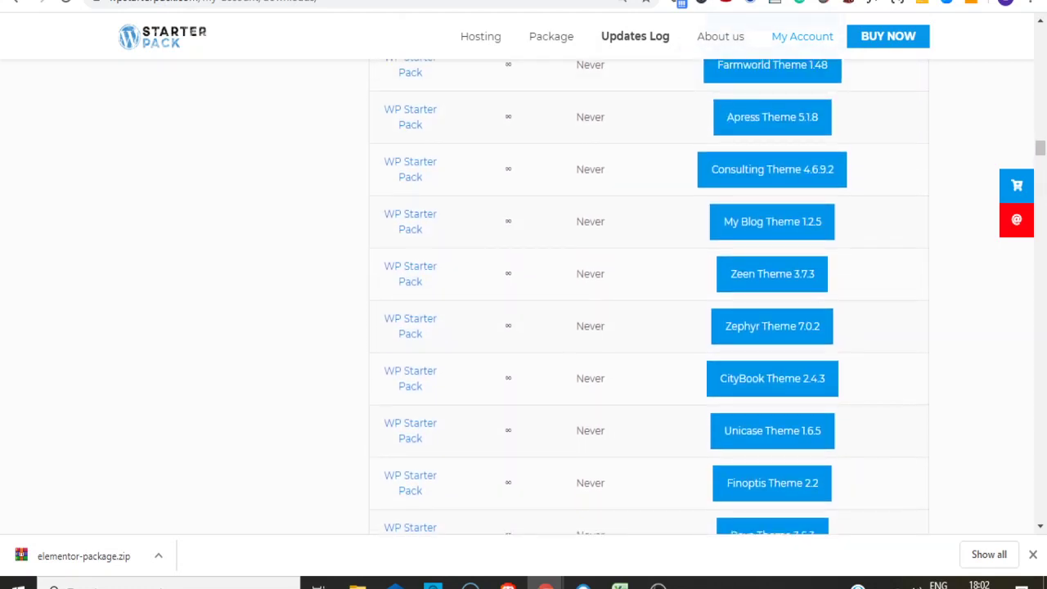
scroll(650, 297, down, 1)
scroll(650, 297, down, 7)
scroll(650, 297, down, 4)
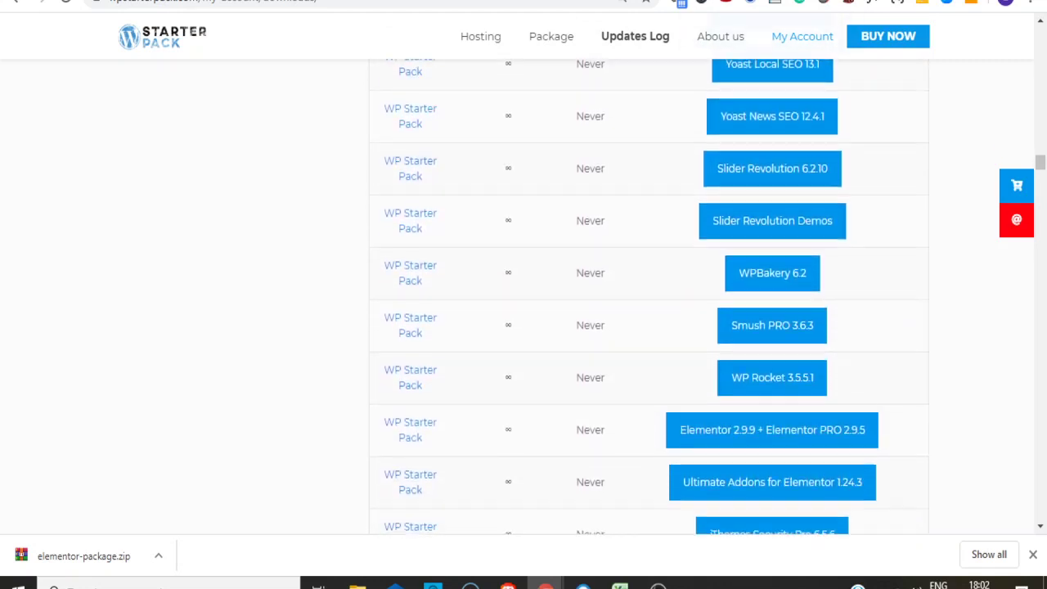
scroll(650, 297, down, 2)
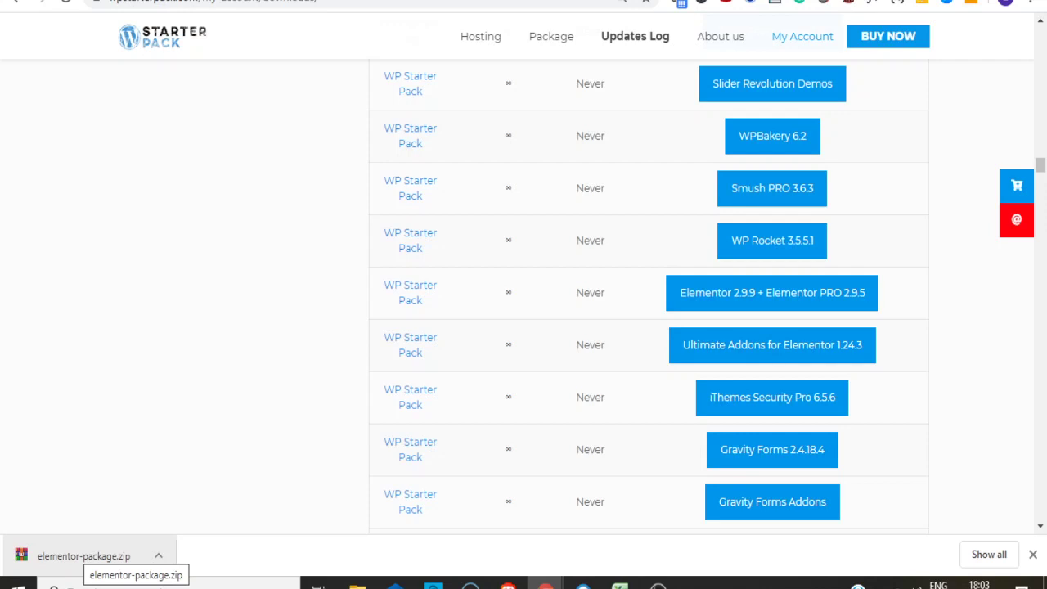
click(82, 556)
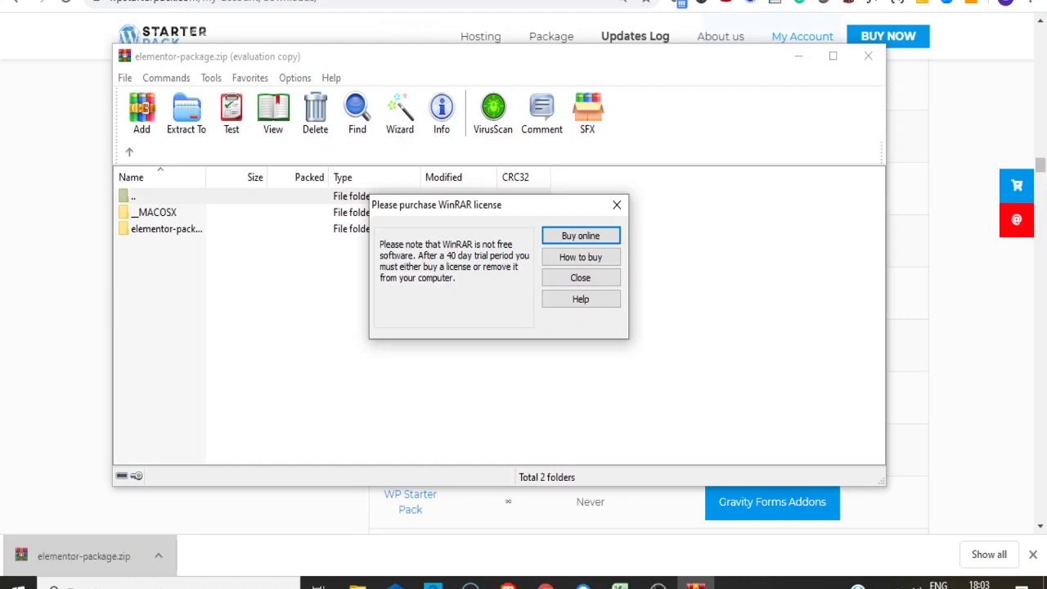
click(580, 277)
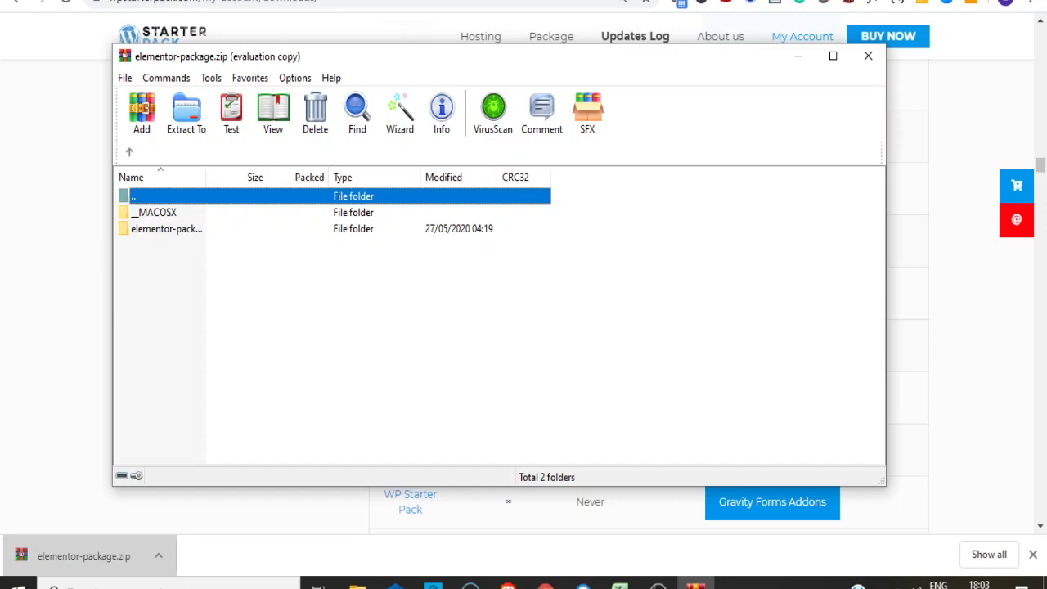
Get back into the archive listing showing the __MACOSX and elementor-package folders.
click(695, 585)
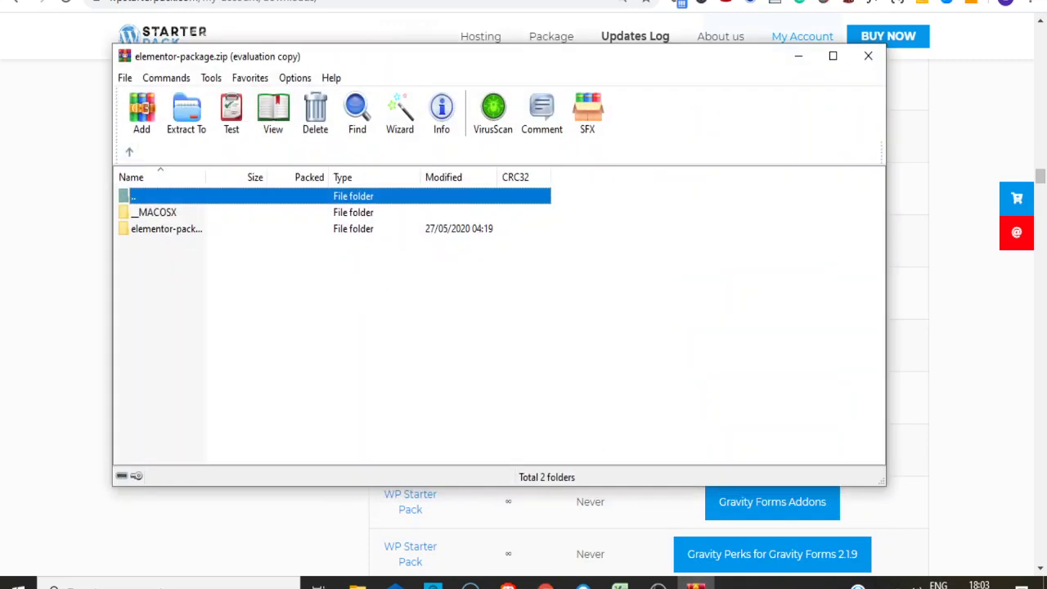
key(Return)
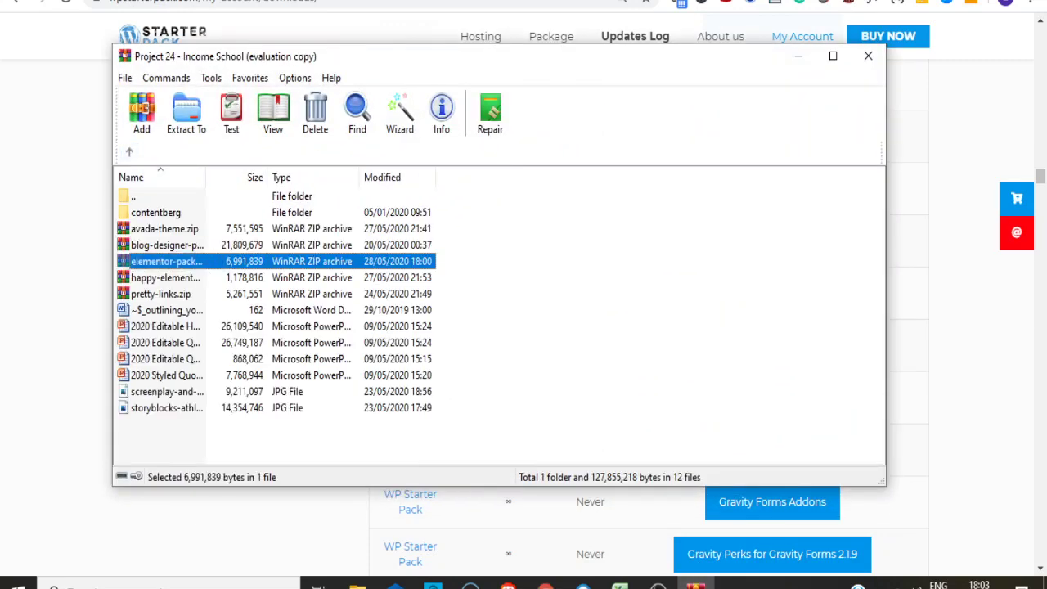
key(Return)
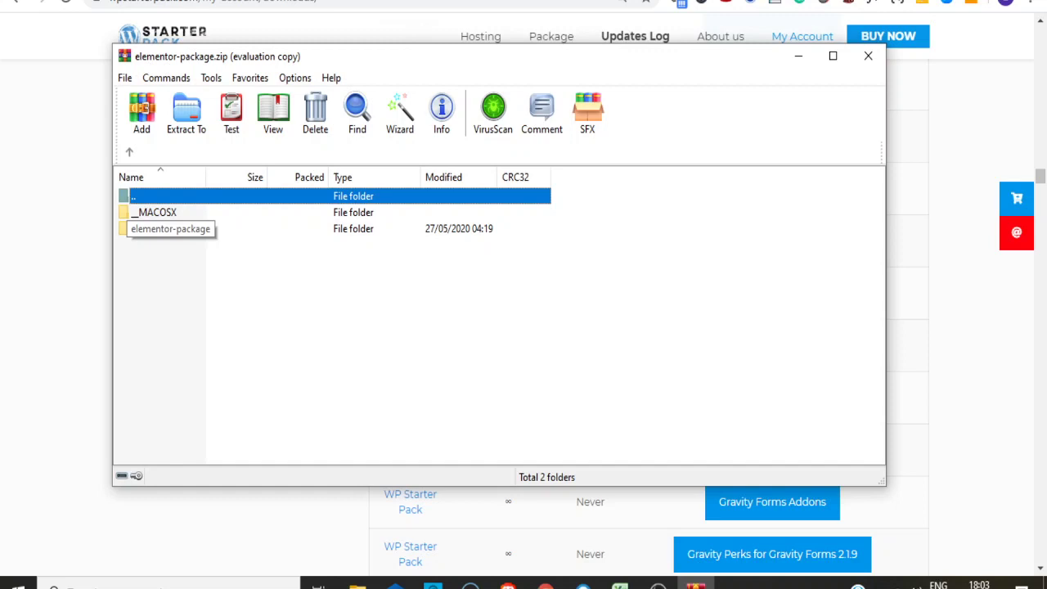
Open the elementor-package folder and select elementor.2.9.9.zip.
double_click(163, 228)
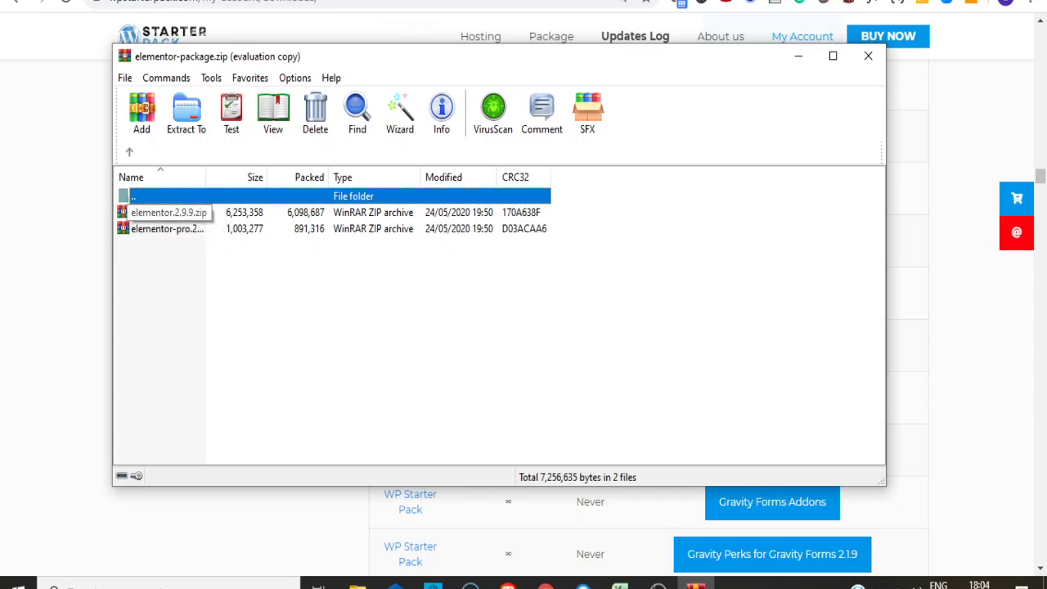
click(167, 212)
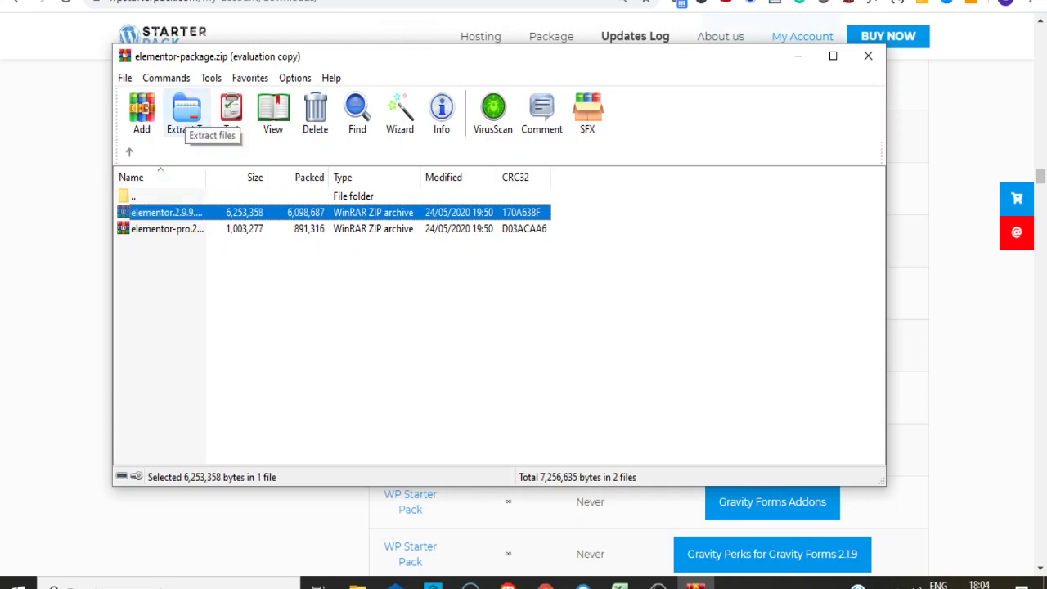
Extract elementor.2.9.9.zip to the Desktop.
click(187, 115)
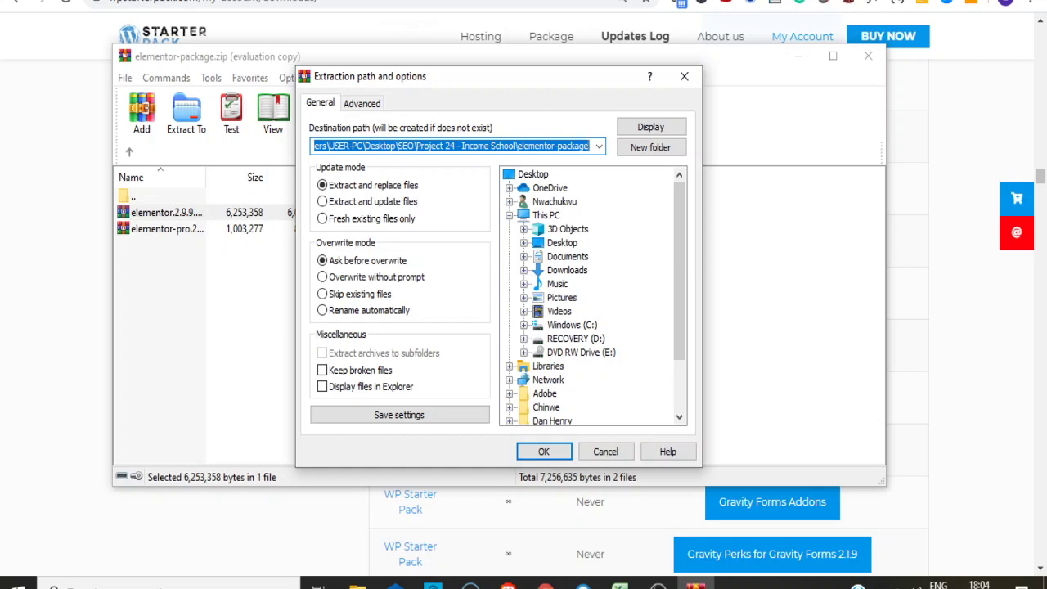
click(562, 242)
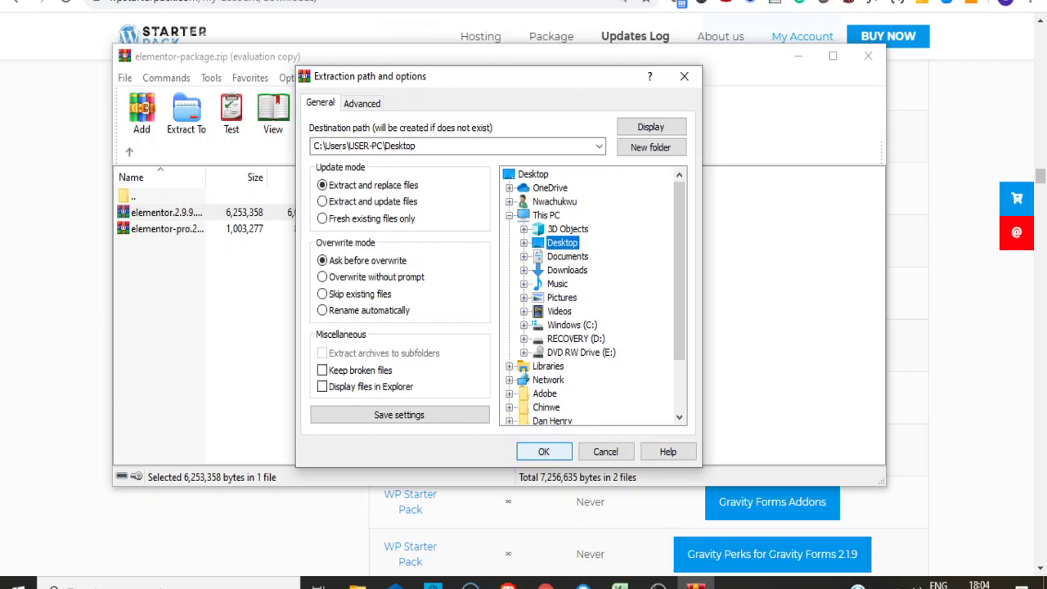
click(543, 452)
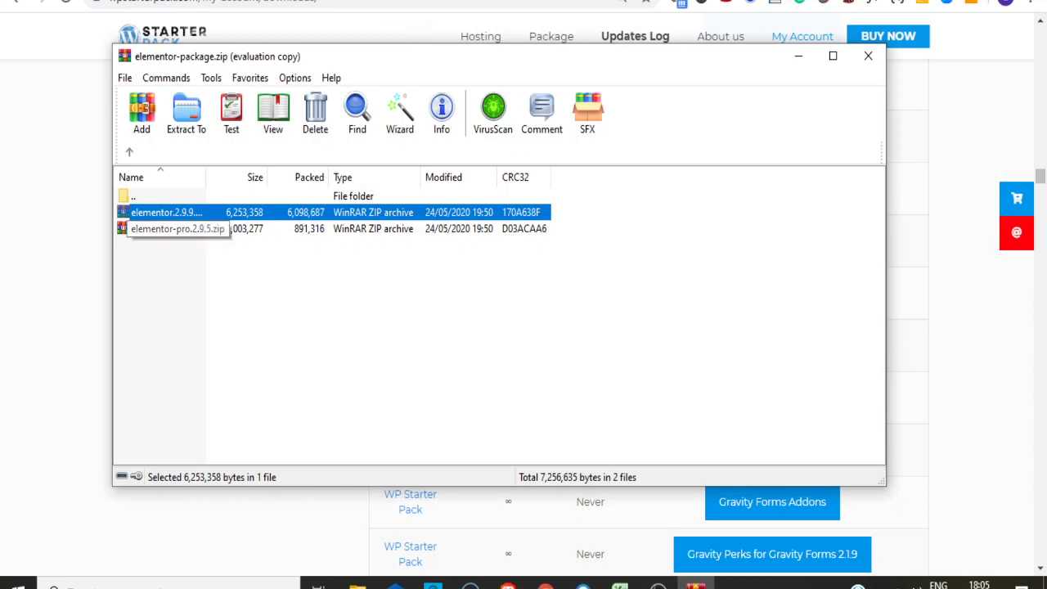
Extract elementor-pro.2.9.5.zip to the Desktop as well.
click(168, 229)
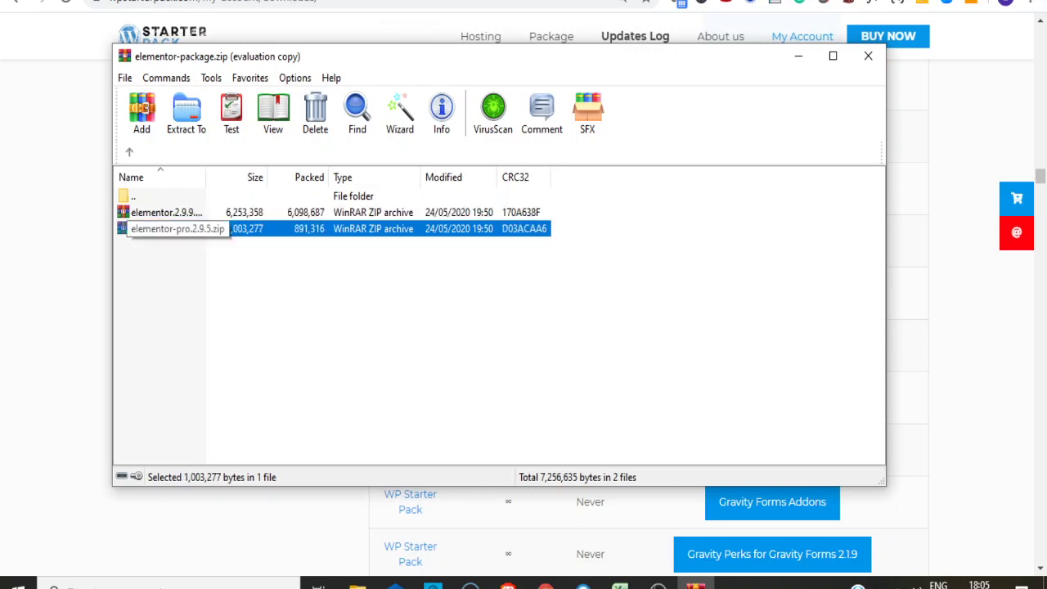
click(187, 114)
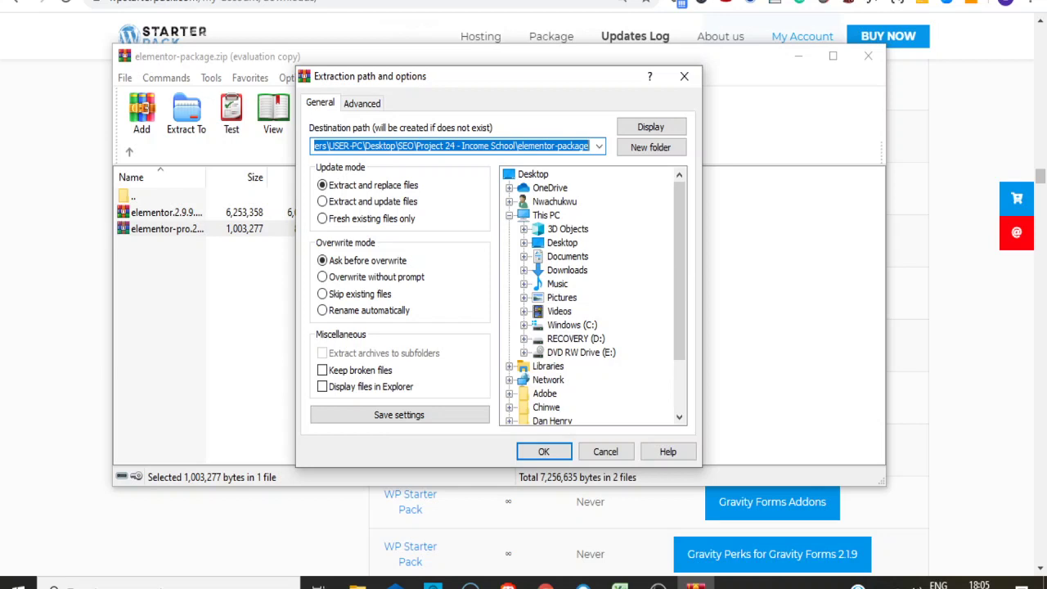
click(562, 242)
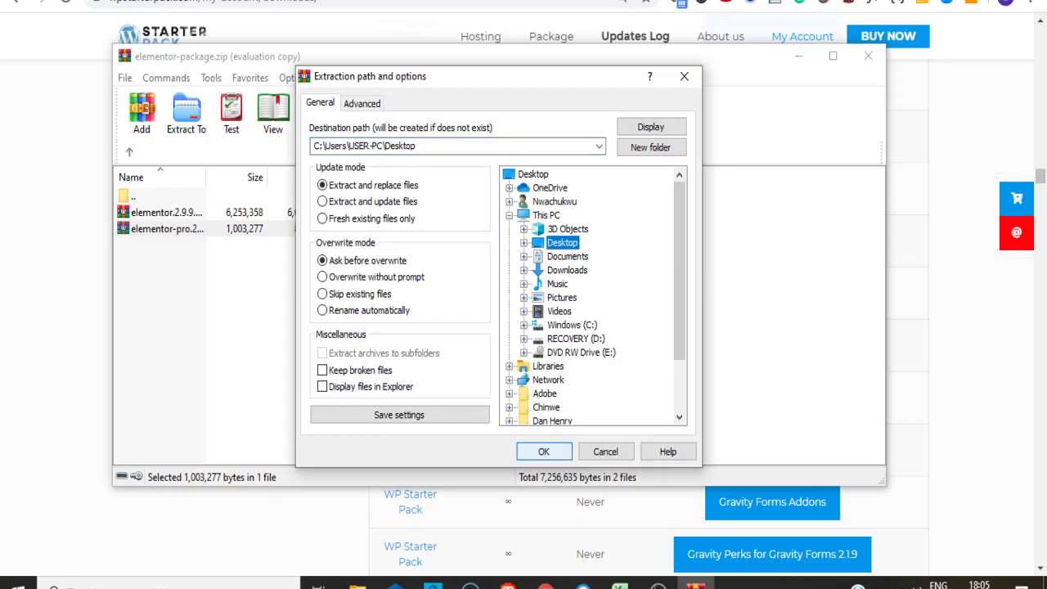
click(543, 452)
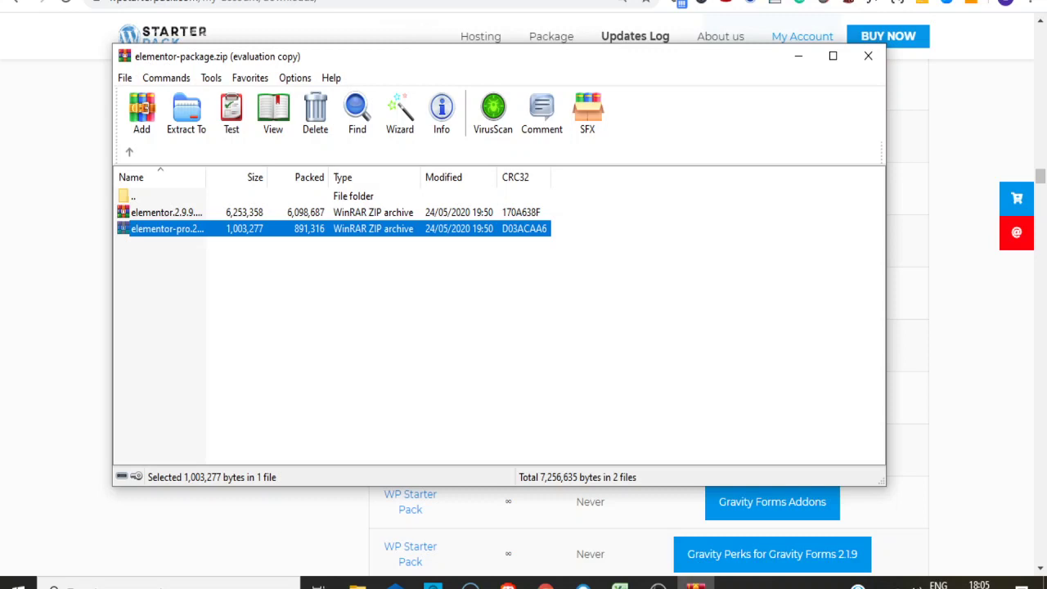
Line up the elementor-pro.2.9.5 and elementor.2.9.9 zips side by side in the desktop's top row.
click(1044, 581)
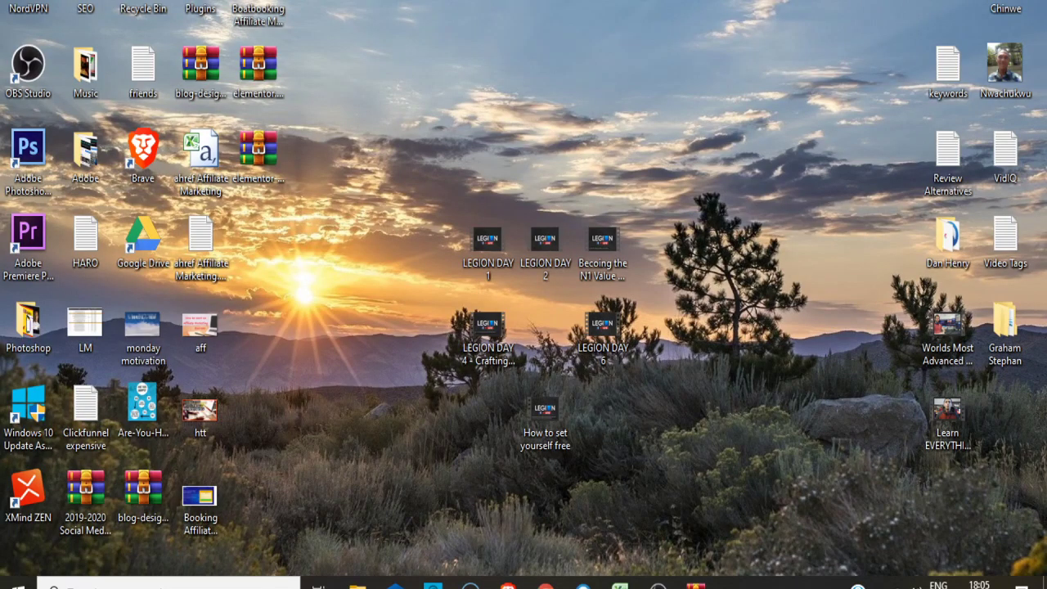
drag(257, 149, 626, 76)
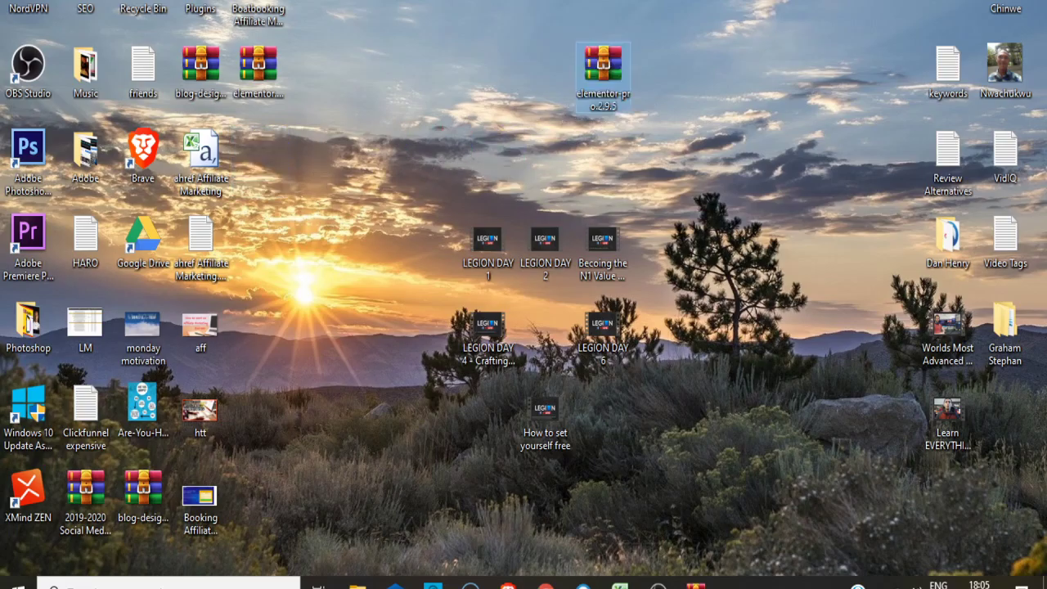
drag(266, 74, 550, 68)
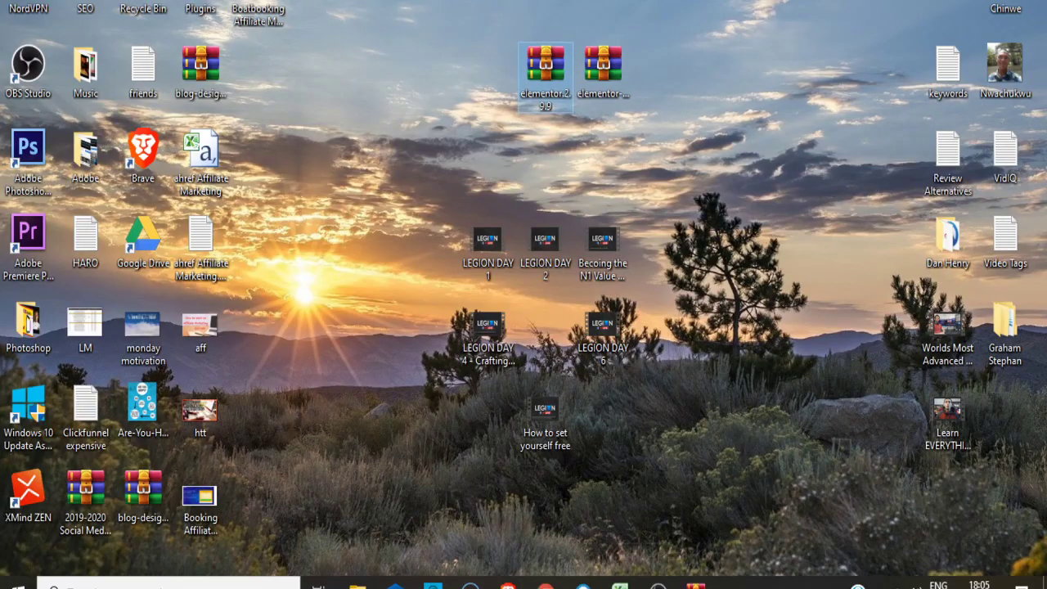
click(603, 66)
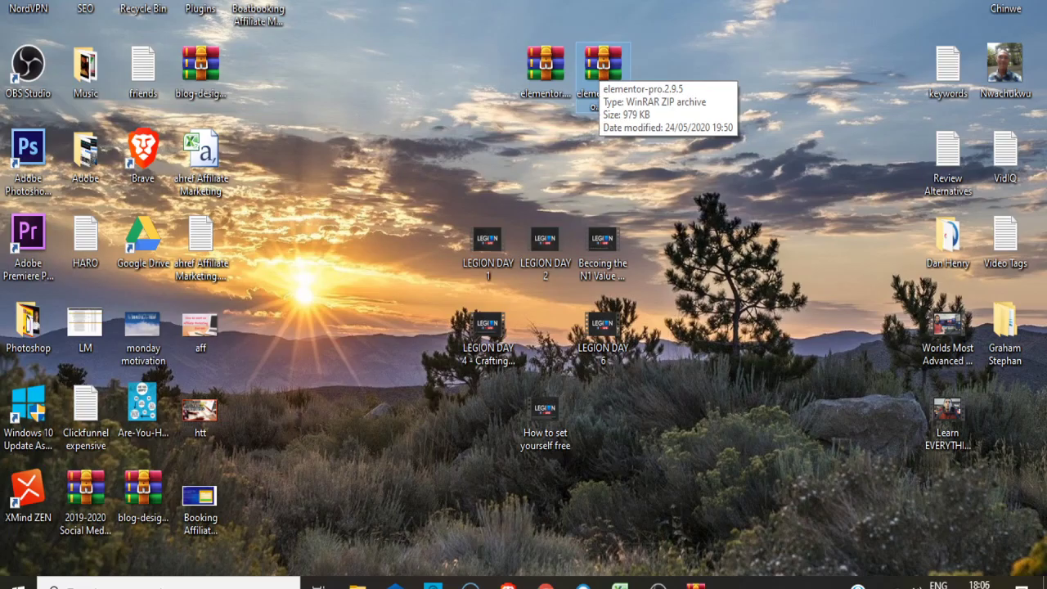
ctrl+click(546, 66)
click(603, 65)
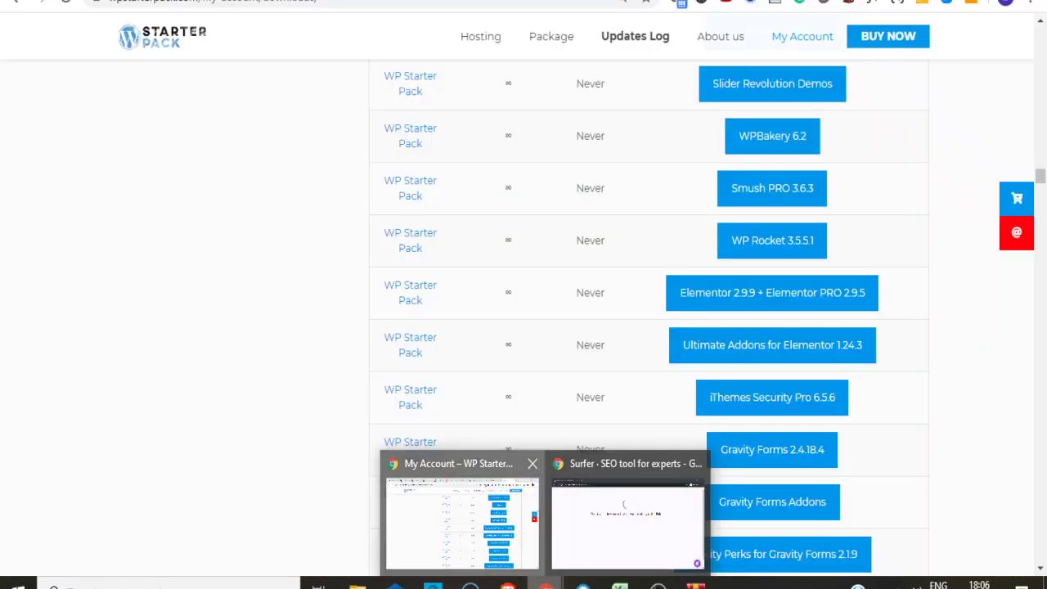
On the UpNexus WordPress site, go to Plugins > Add New > Upload Plugin.
click(499, 523)
key(alt+Tab)
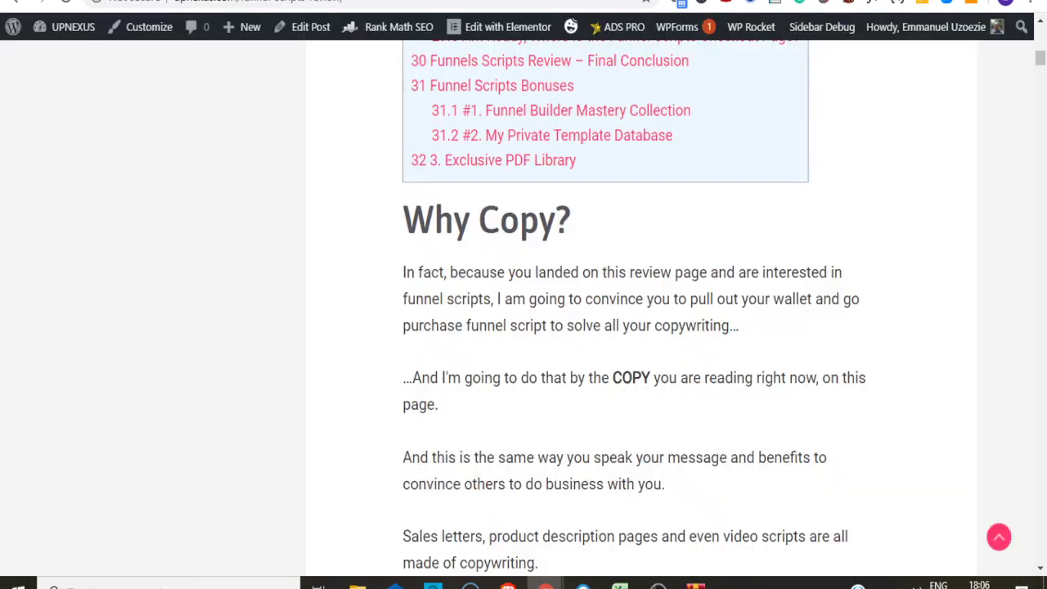
mouse_move(70, 27)
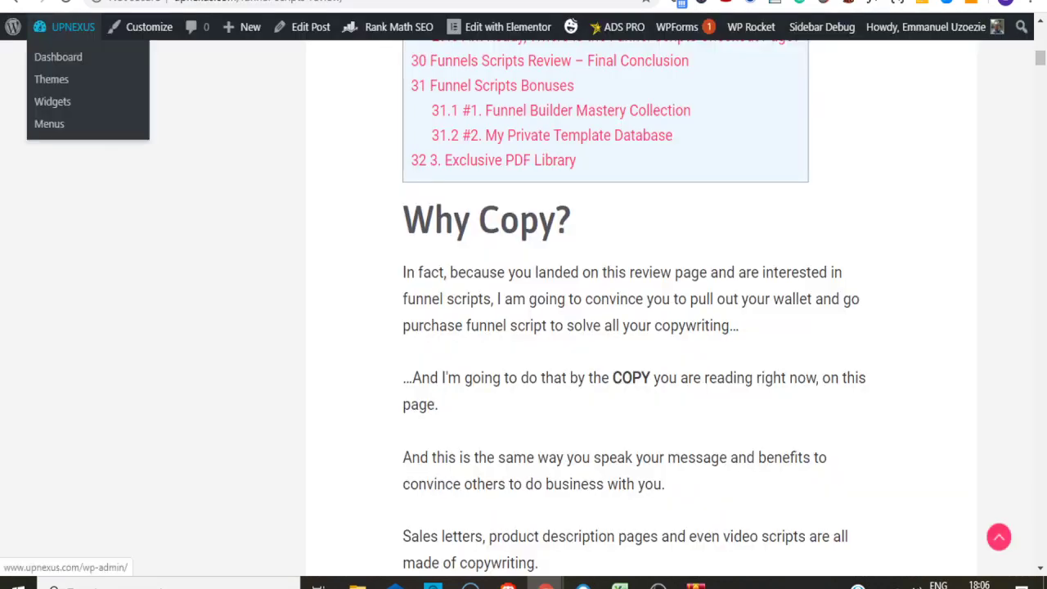
click(58, 56)
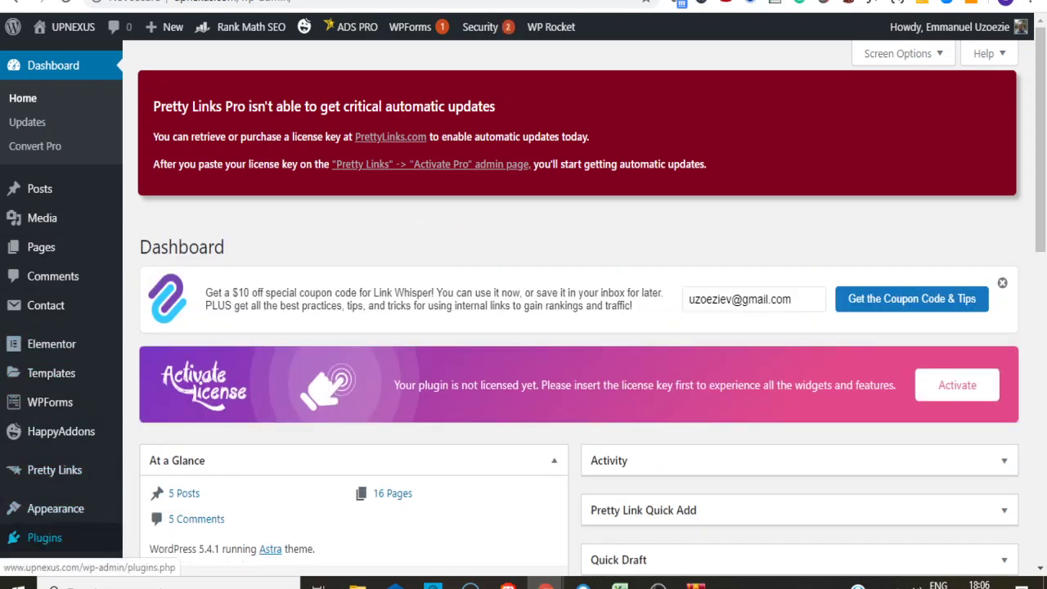
mouse_move(45, 538)
click(153, 525)
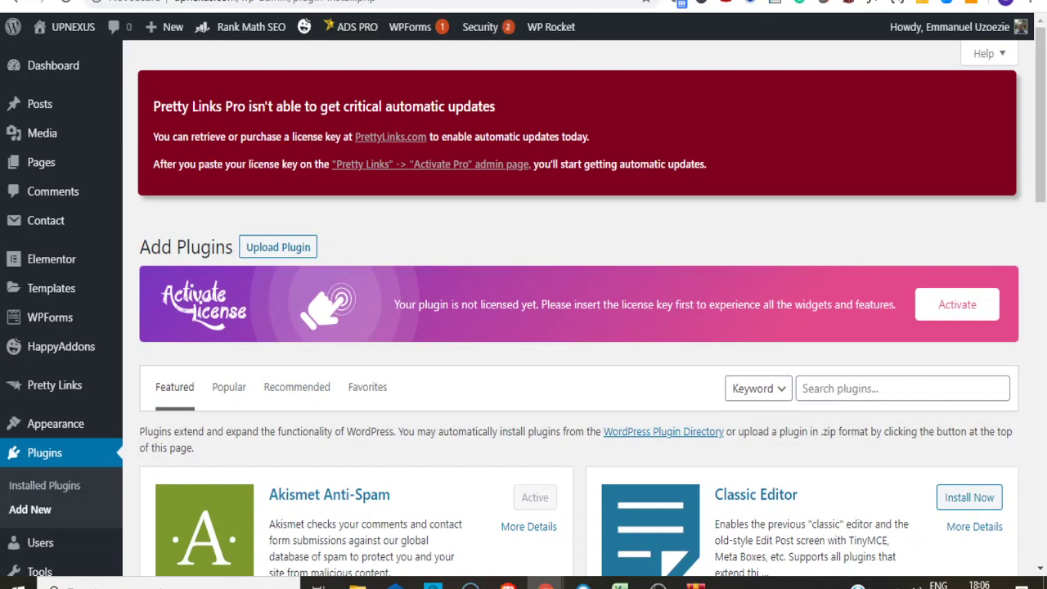
click(278, 247)
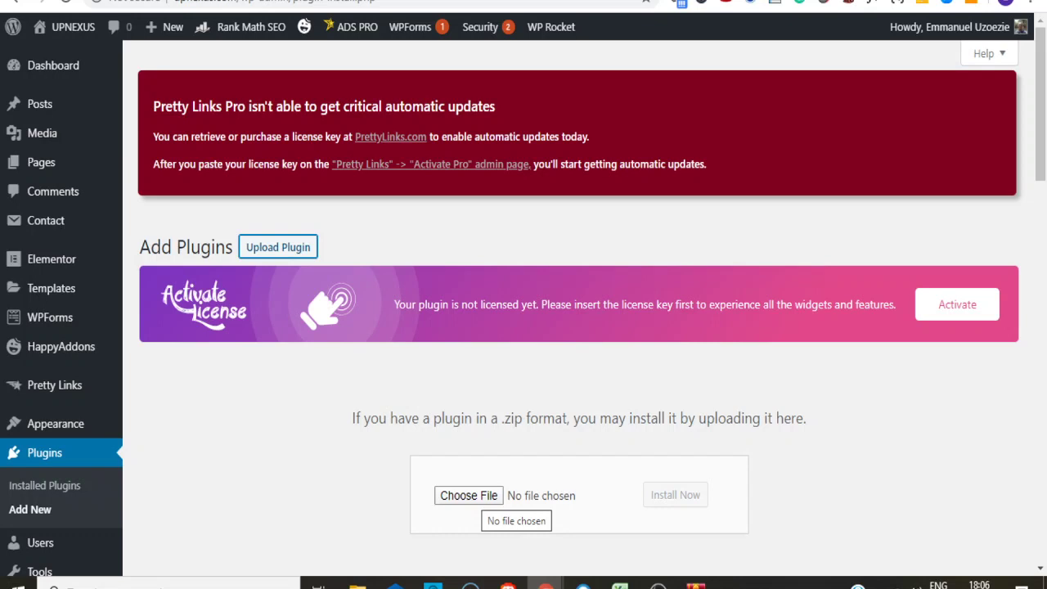
Choose elementor.2.9.9.zip from the Desktop as the plugin upload file.
click(469, 495)
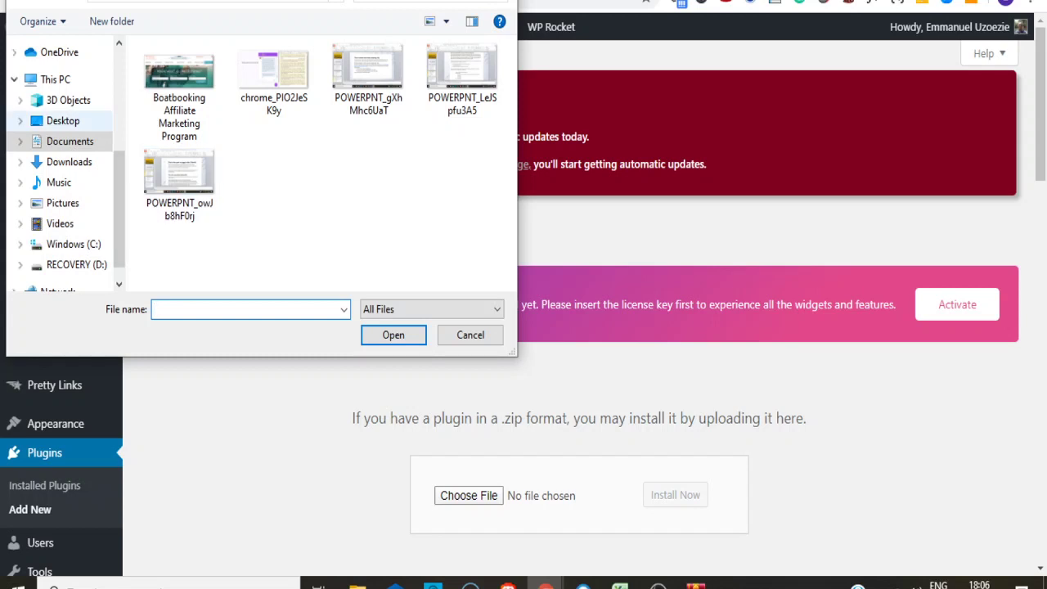
click(63, 121)
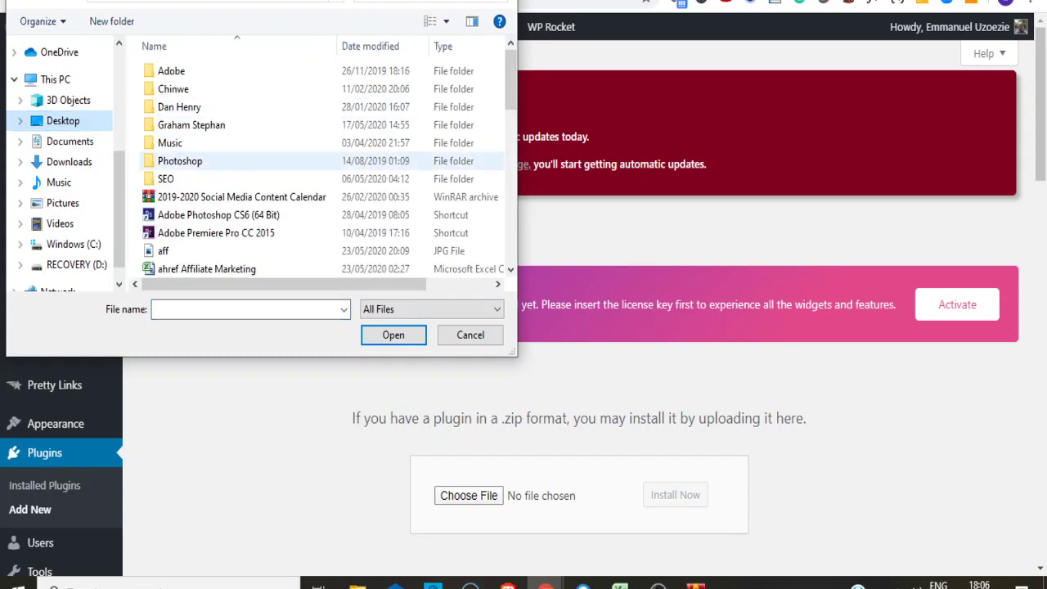
scroll(323, 164, down, 2)
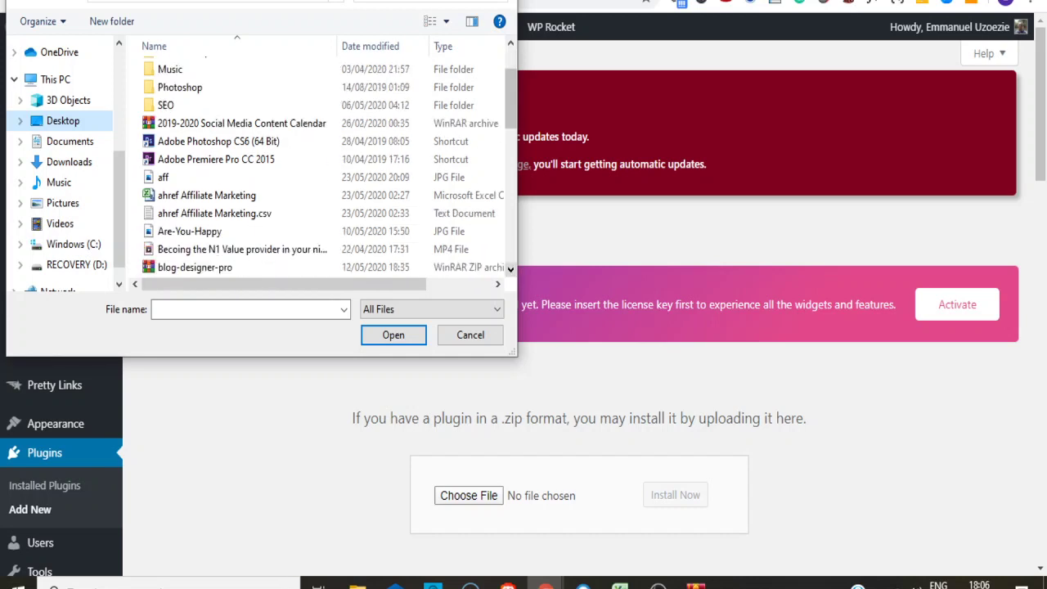
scroll(245, 262, down, 1)
scroll(323, 163, down, 2)
scroll(323, 169, down, 1)
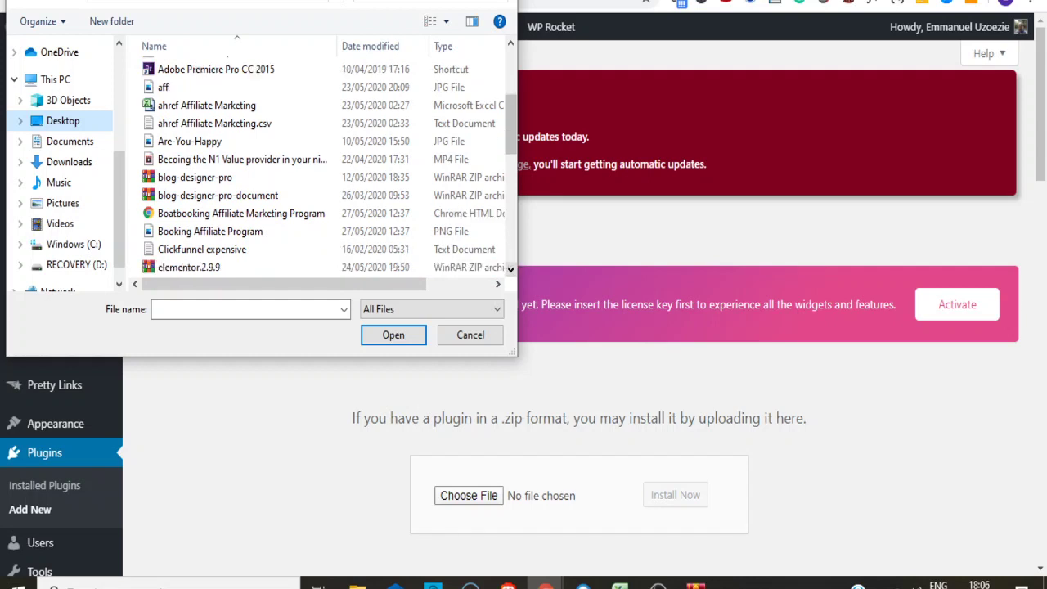
scroll(323, 262, down, 3)
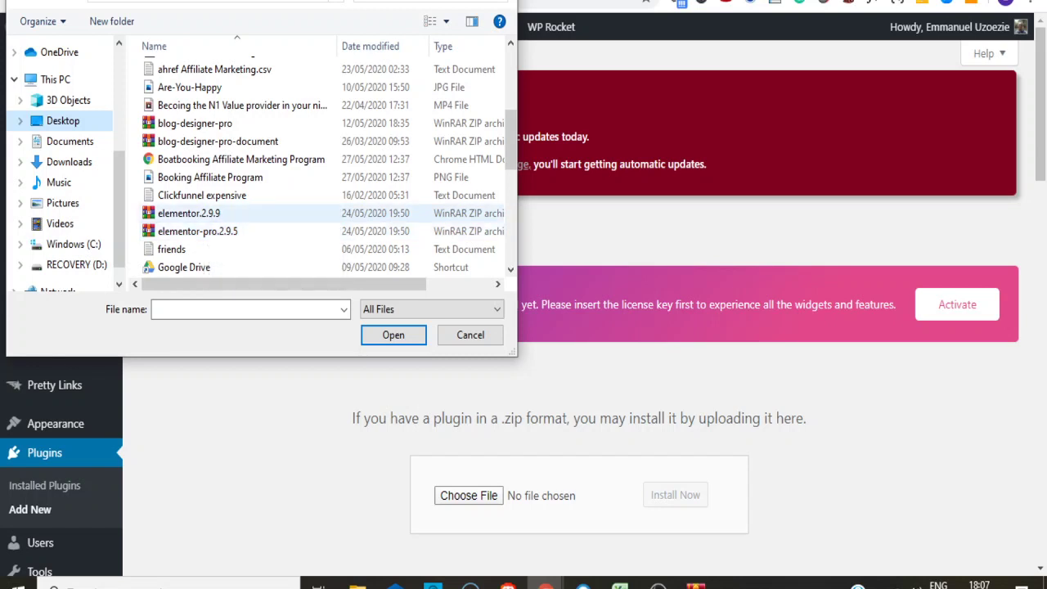
click(189, 213)
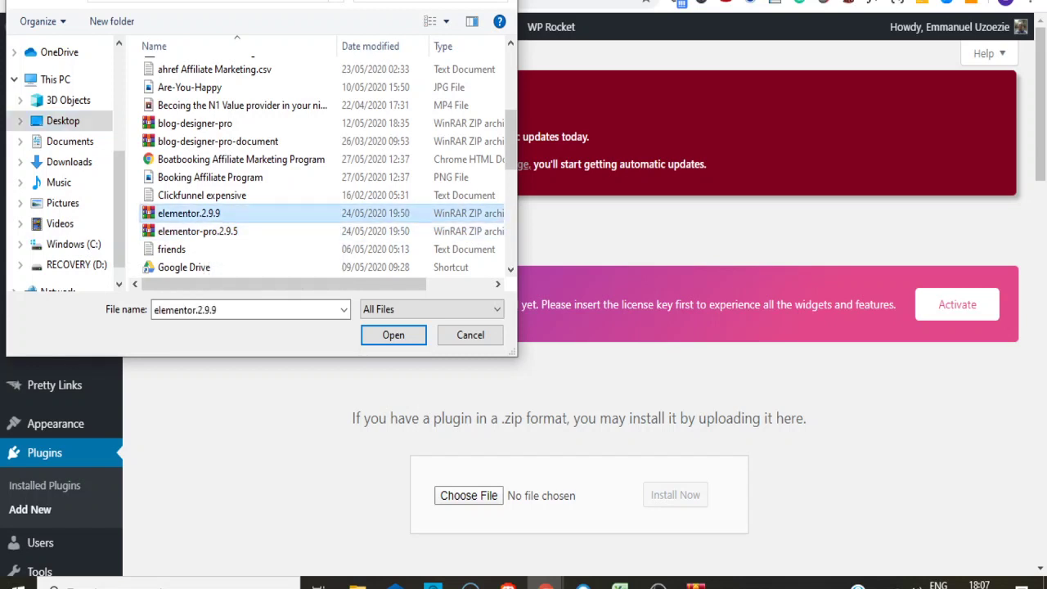
click(393, 335)
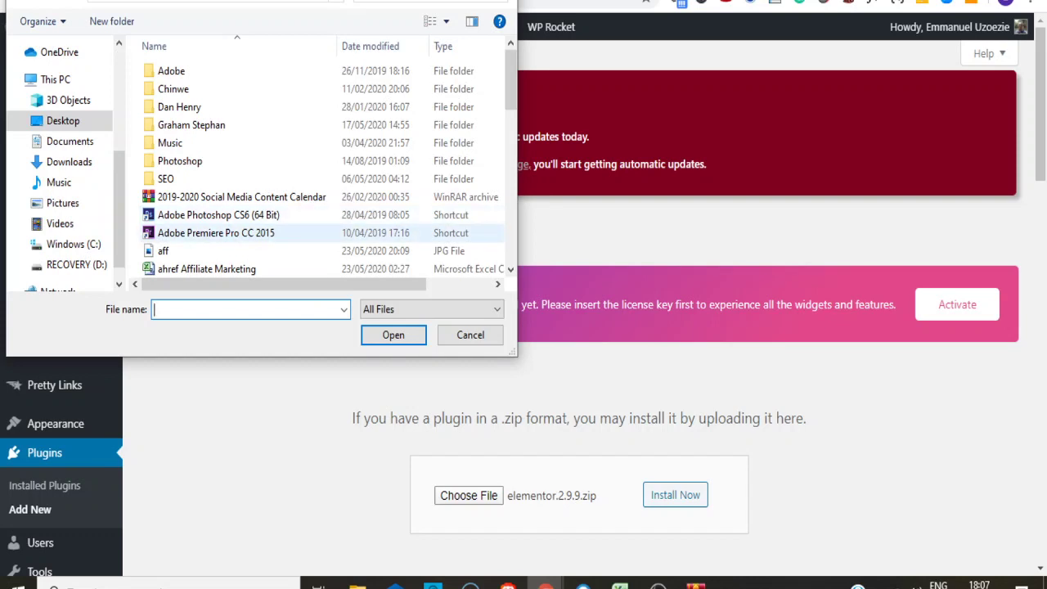
Swap the upload file for elementor-pro.2.9.5.zip from the Desktop.
scroll(246, 230, down, 4)
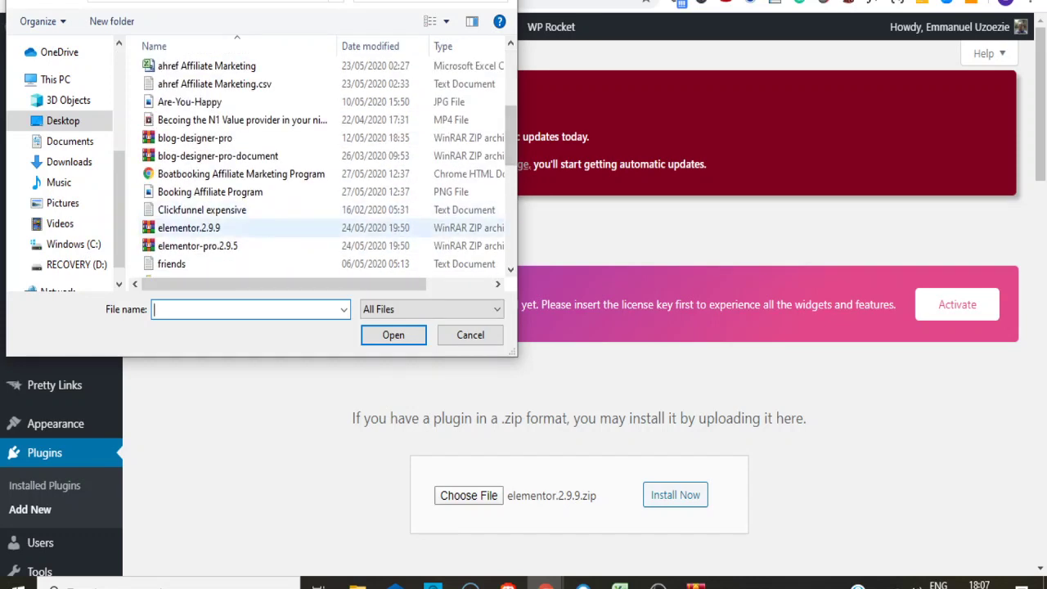
click(198, 246)
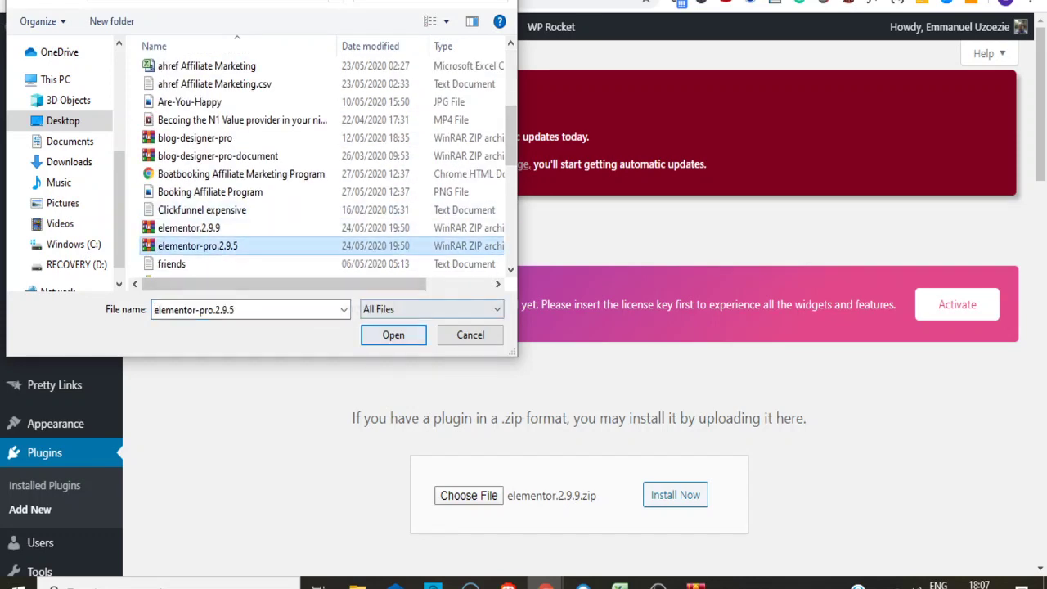
click(394, 334)
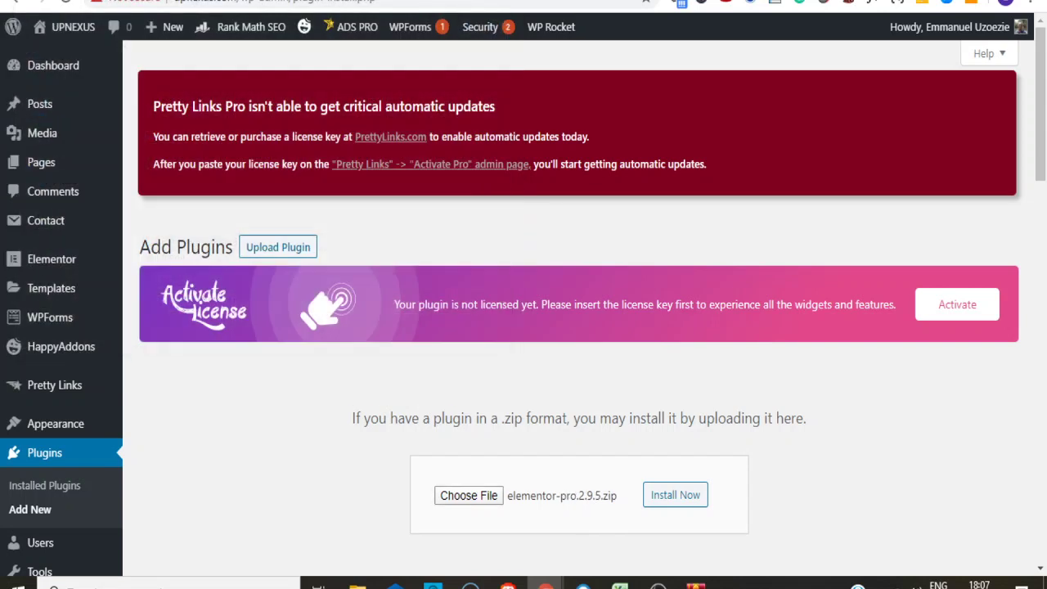